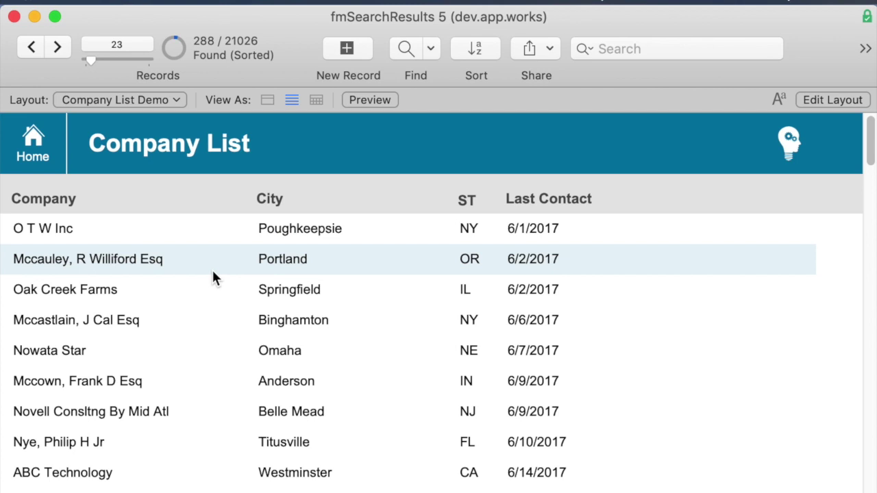
Find all companies whose city is Portland.
key("super+f")
left_click(303, 229)
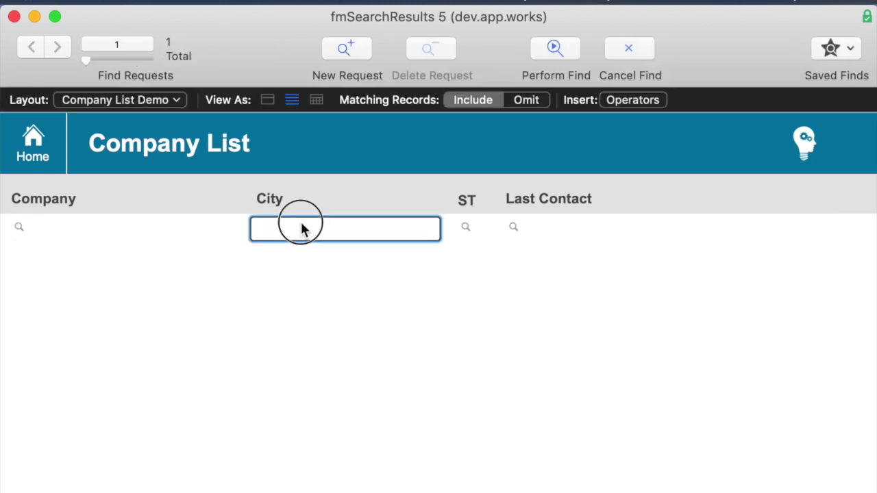
type("Portland")
key("Return")
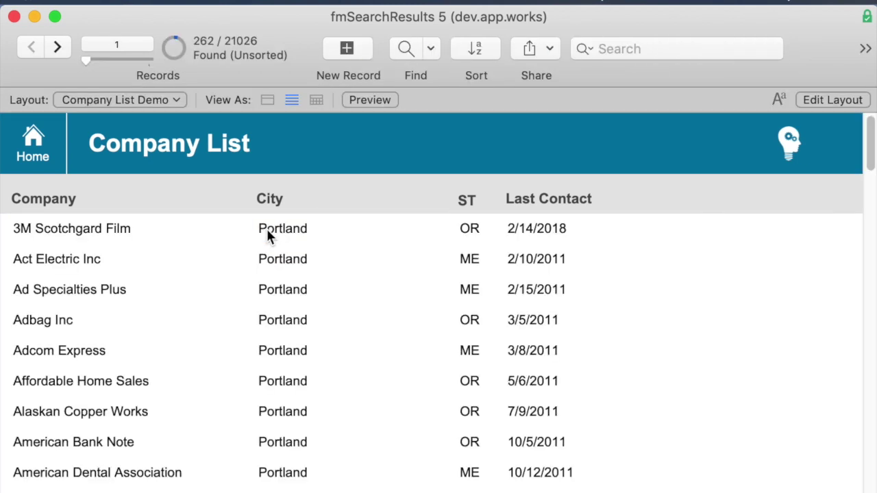
Start a new find request, examine the available search operators, and return to the company list.
key("super+f")
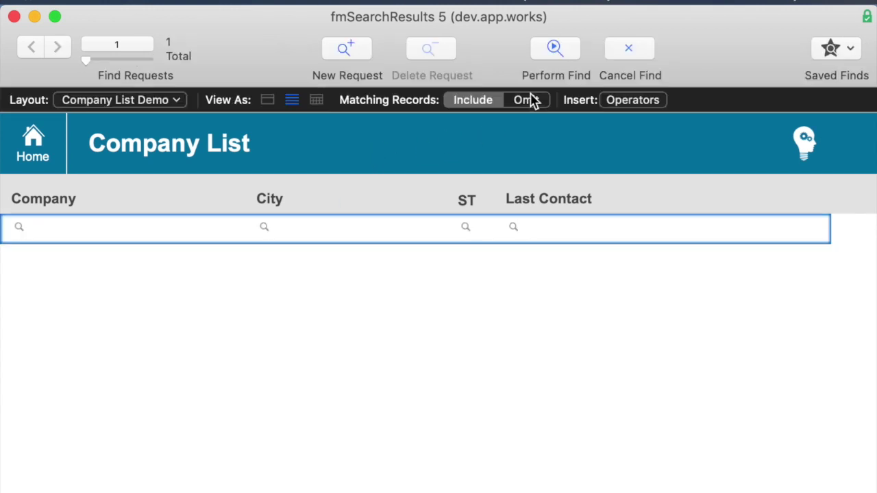
left_click(624, 101)
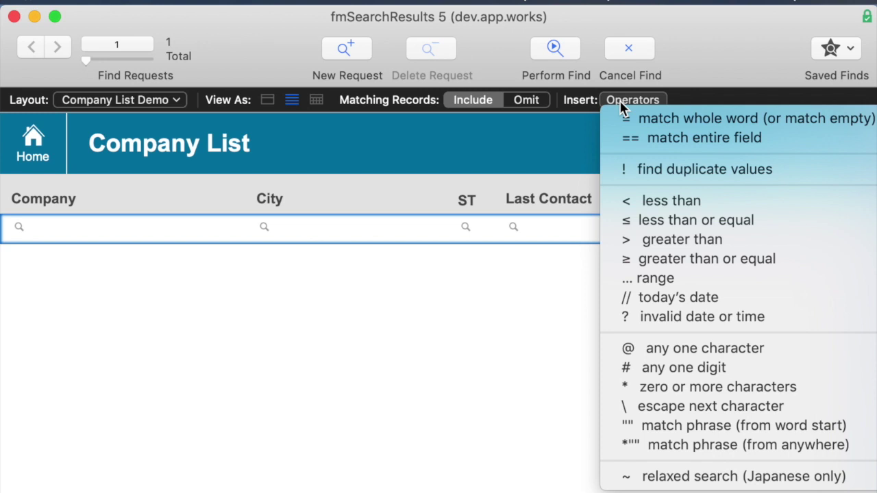
left_click(427, 388)
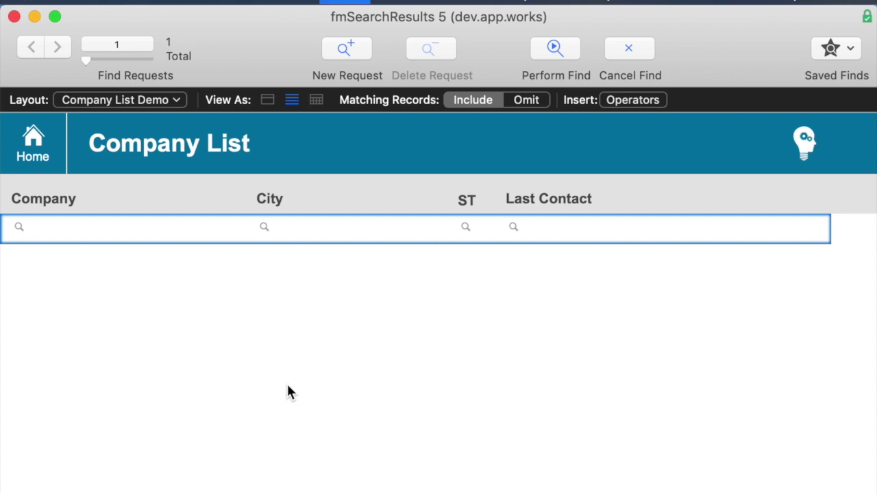
key("Return")
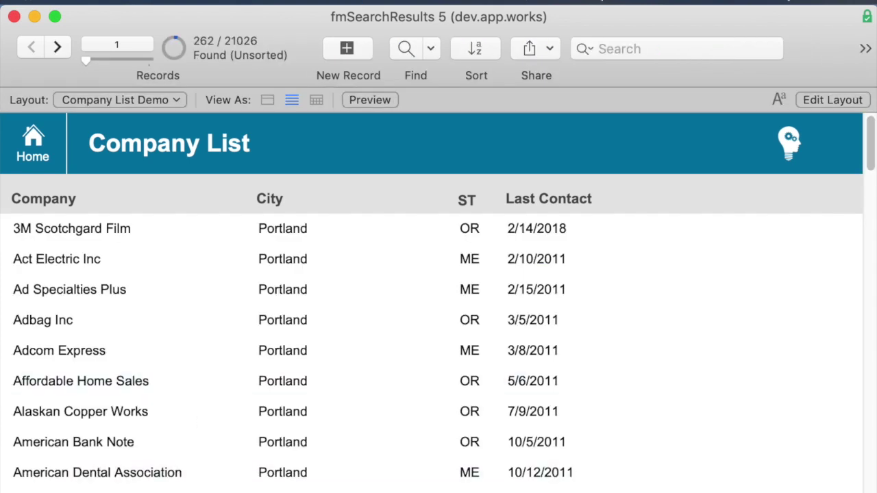
Open the Amherst Oakham Auto Recycling company detail and browse forward four records through the found set.
left_click(411, 492)
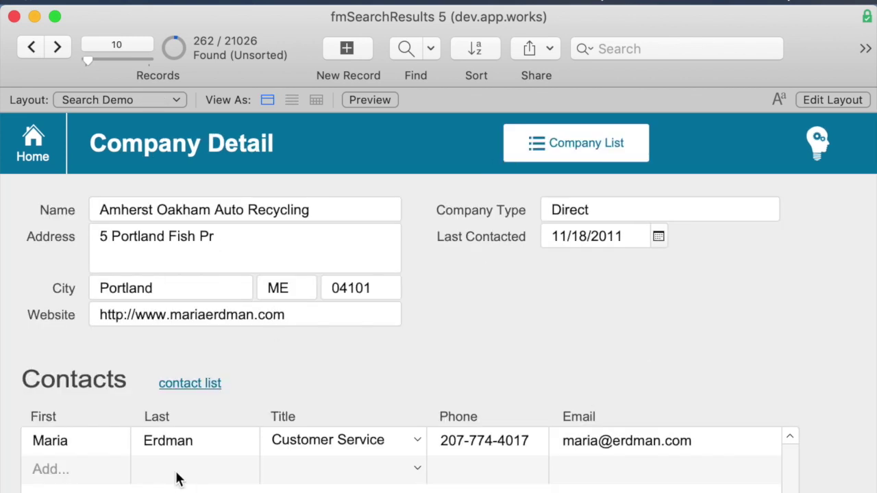
key("ctrl+Down")
key("ctrl+Down")
key("ctrl+Down")
key("ctrl+Down")
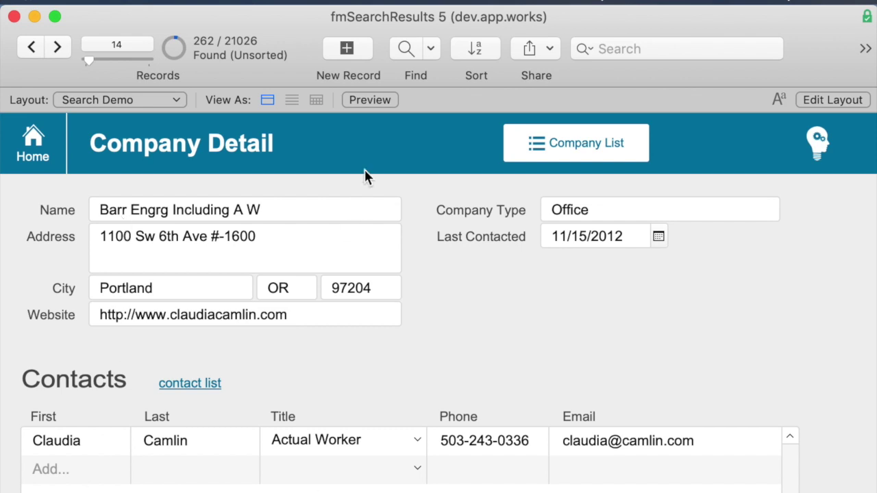
Perform a find from the company detail layout and browse through the first six found companies.
key("super+f")
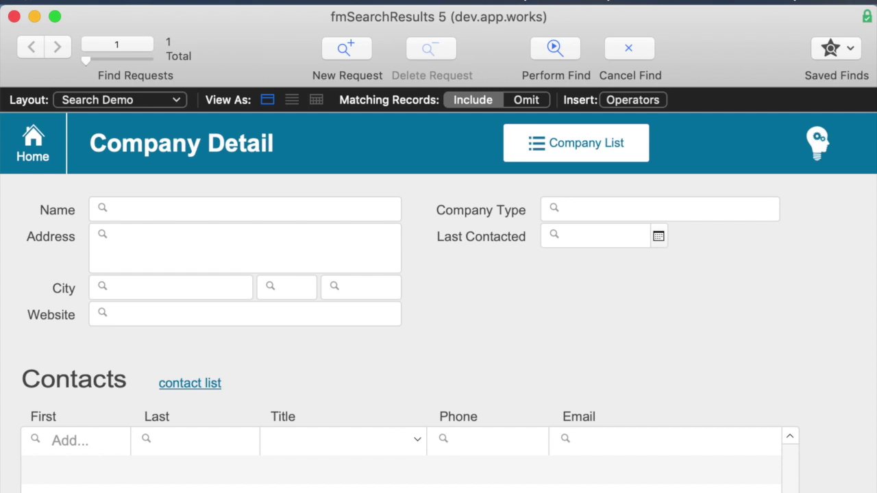
key("Return")
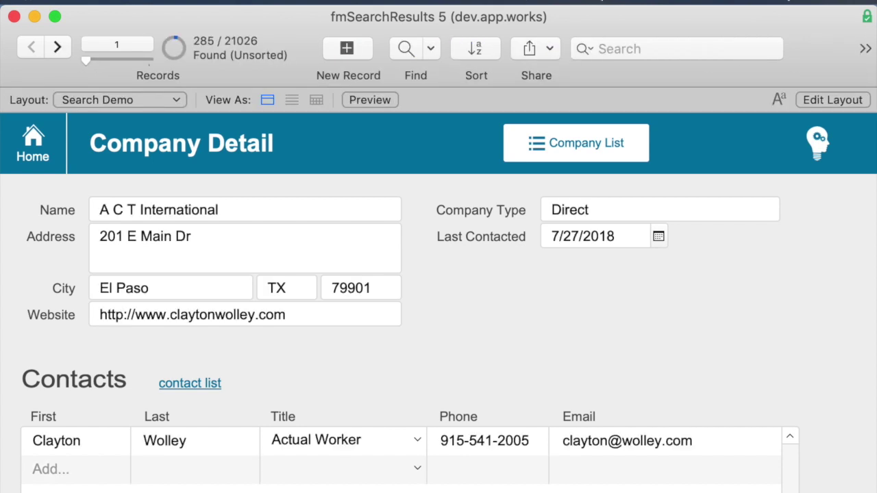
key("ctrl+Down")
key("ctrl+Down")
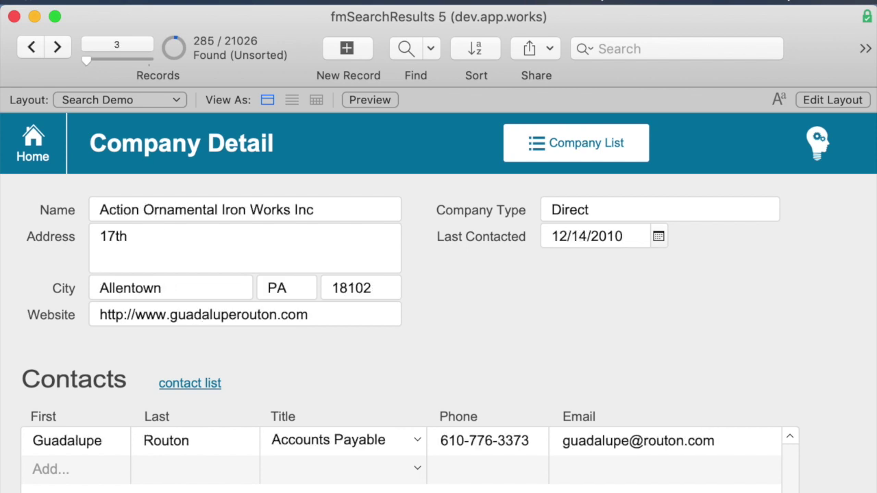
key("ctrl+Down")
key("ctrl+Down")
key("ctrl+Down")
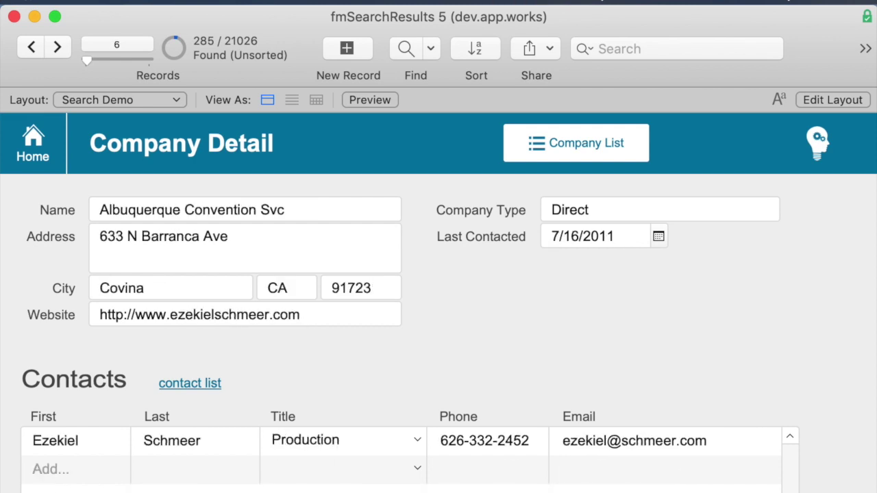
Find companies that have a contact whose first name starts with "e".
key("super+e")
left_click(693, 488)
key("super+f")
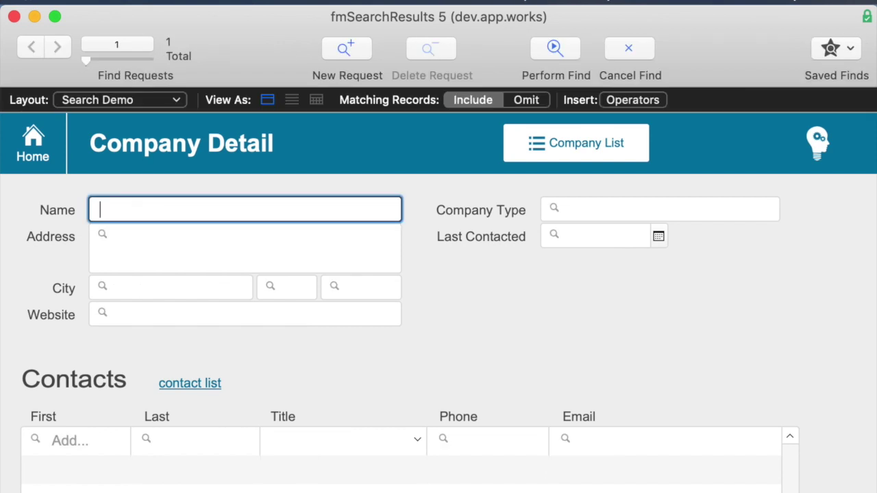
key("super+b")
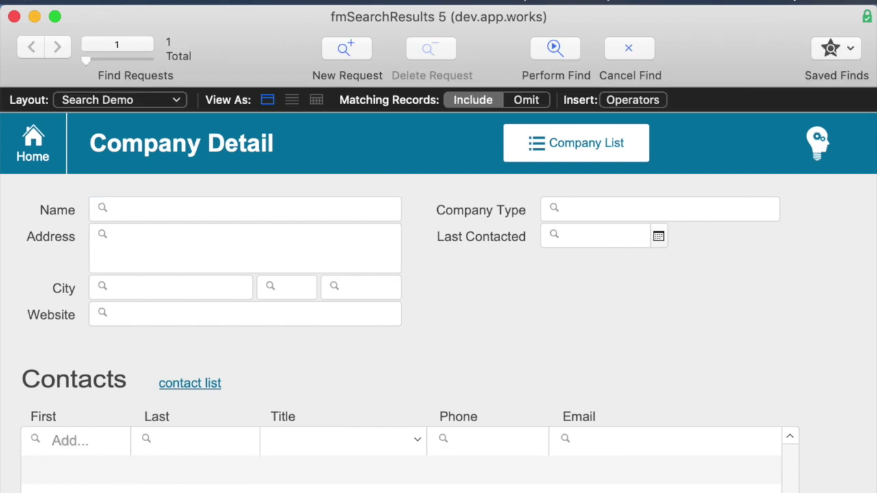
left_click(65, 439)
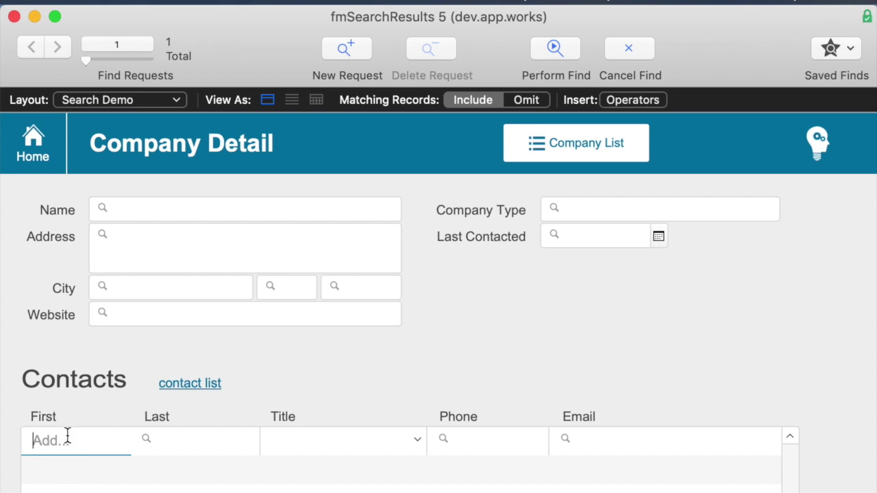
type("e")
key("Return")
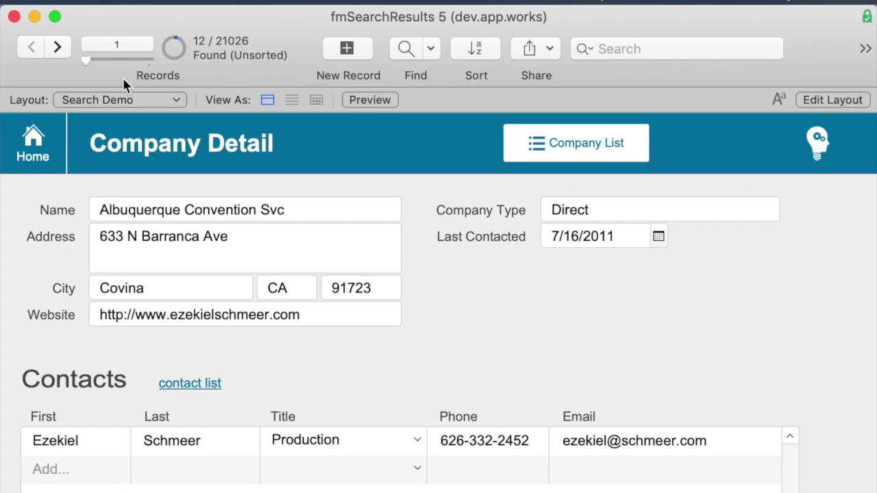
Browse forward through the found companies to the seventh record, checking the contacts' first names.
key("ctrl+Down")
key("ctrl+Down")
key("ctrl+Down")
key("ctrl+Down")
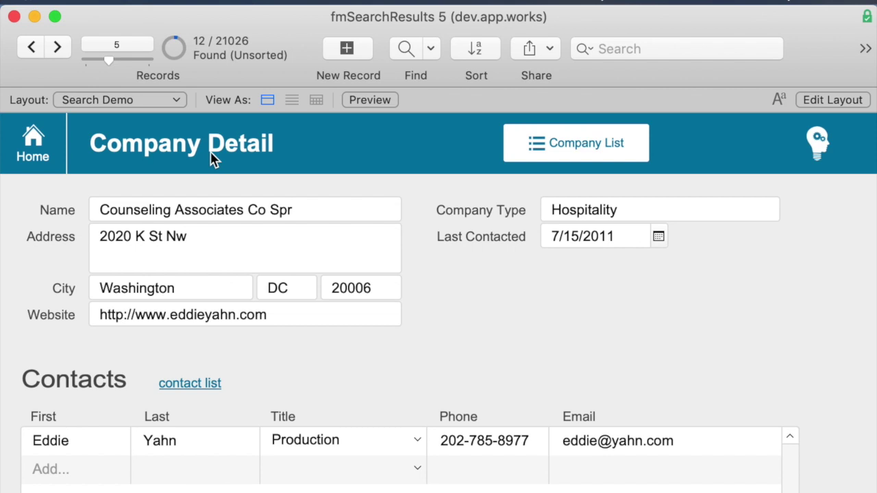
key("ctrl+Down")
key("ctrl+Down")
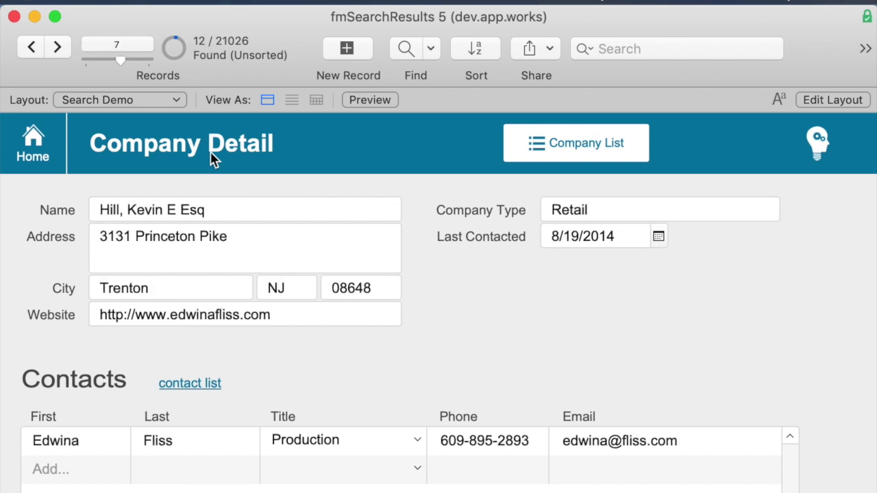
Find companies with state "dc" and a contact first name starting with "e".
key("super+f")
left_click(274, 288)
type("dc")
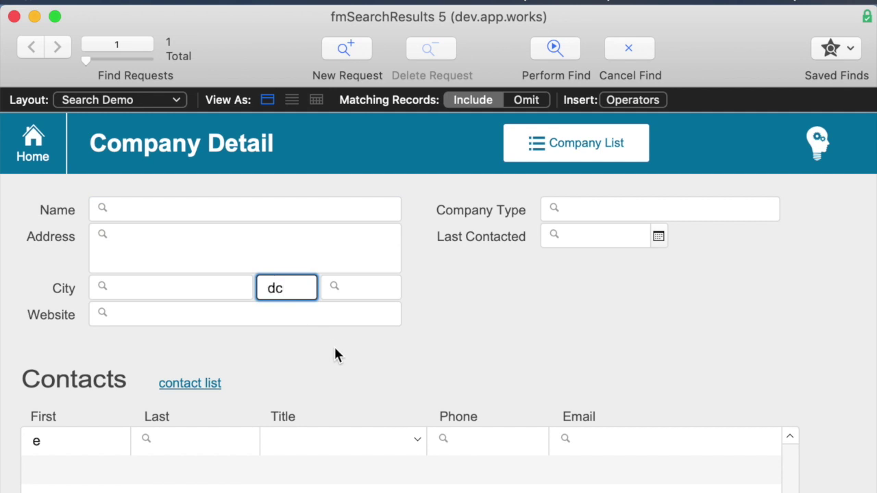
key("Return")
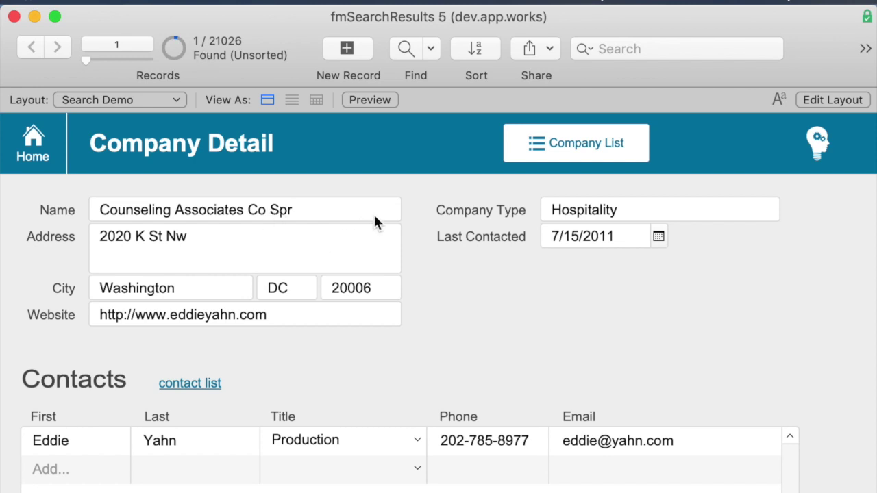
Find companies with state "or" or "wa" using two find requests, and show the found set in the company list.
key("super+f")
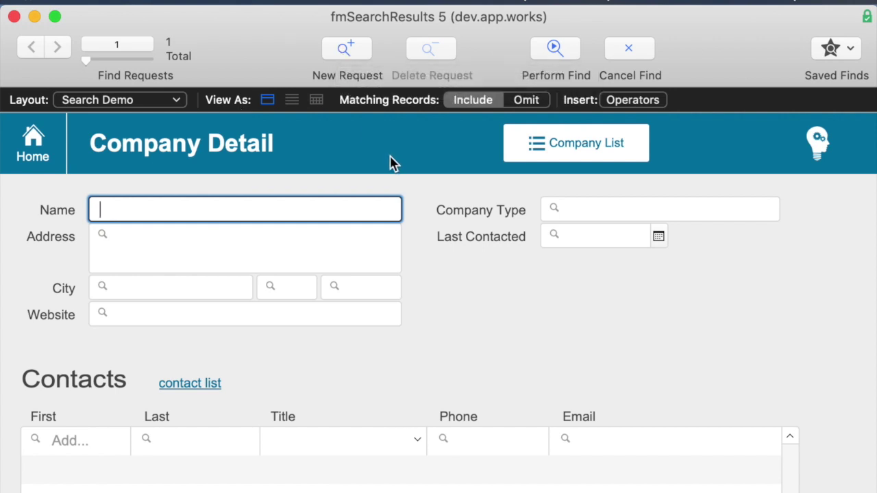
left_click(310, 288)
type("or")
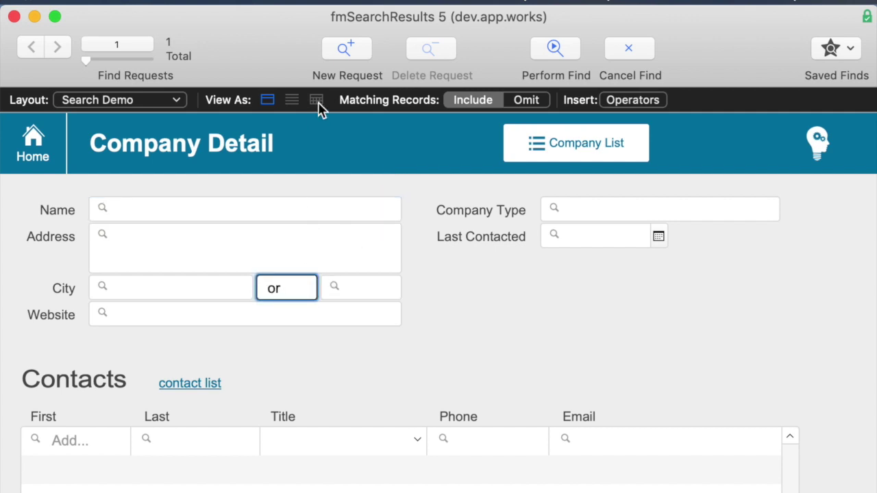
left_click(343, 52)
type("wa")
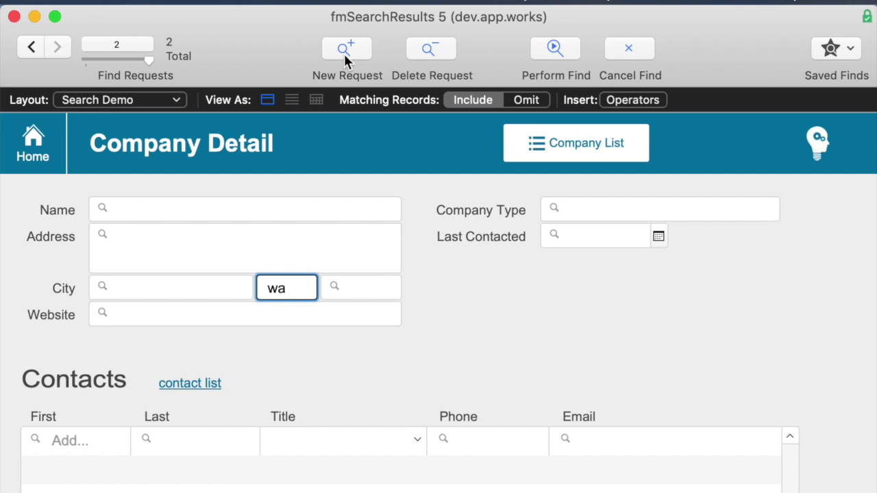
key("Return")
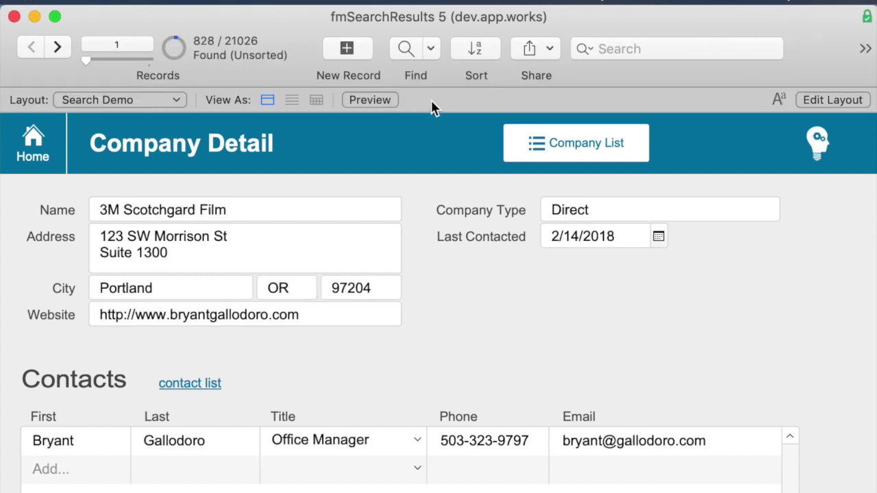
left_click(533, 140)
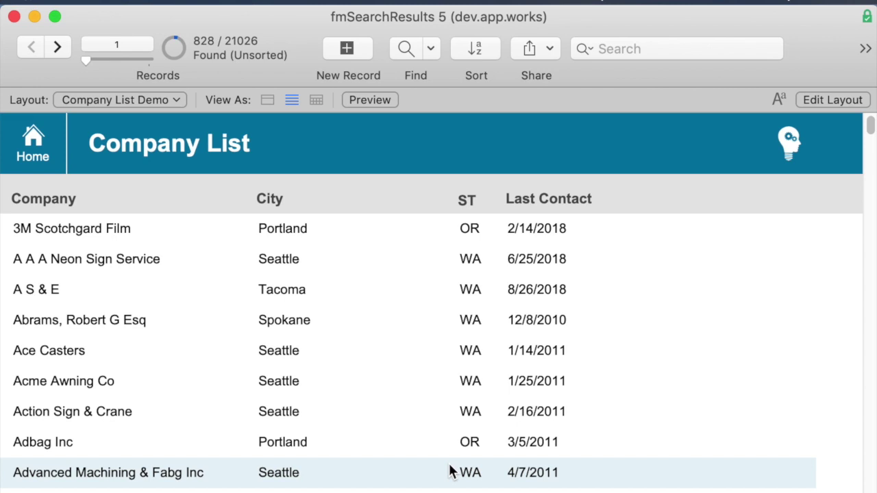
Find companies with state "or", adding a second request that omits the city "portland".
key("super+f")
left_click(473, 221)
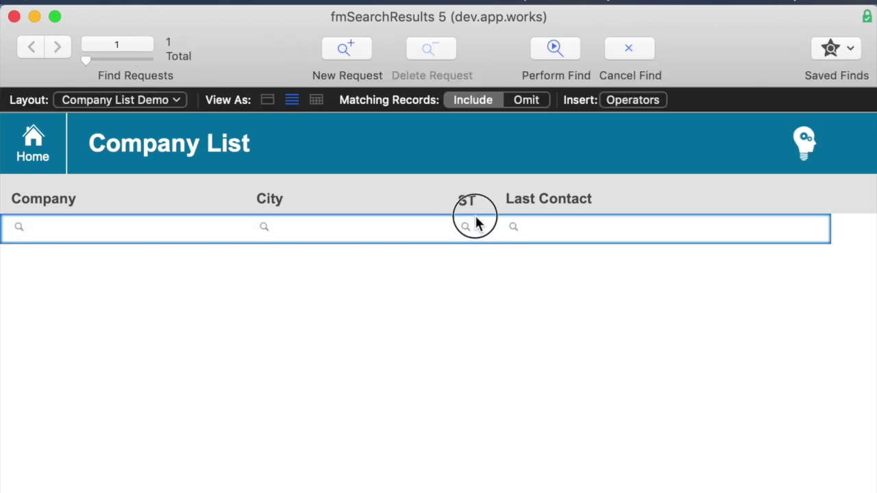
left_click(580, 143)
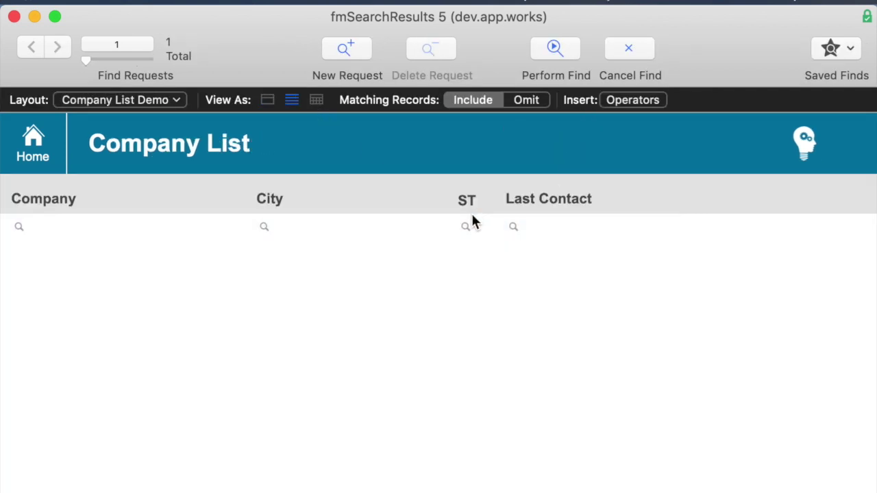
left_click(466, 233)
type("or")
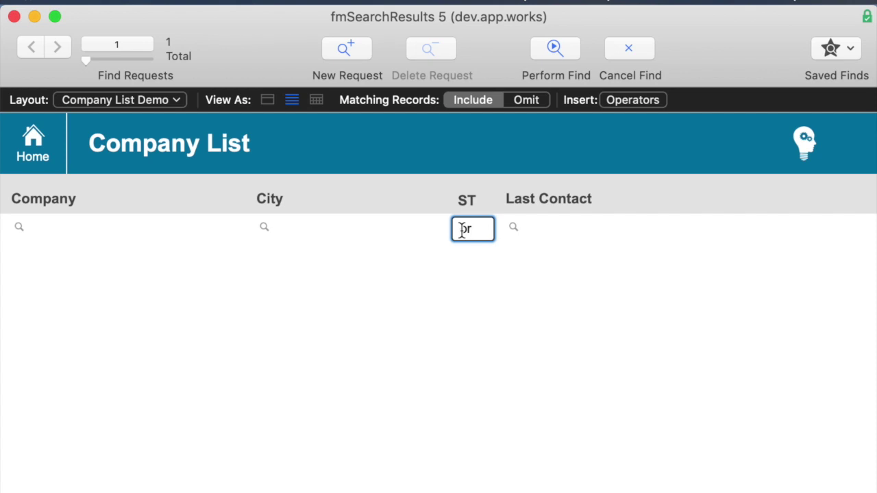
key("super+n")
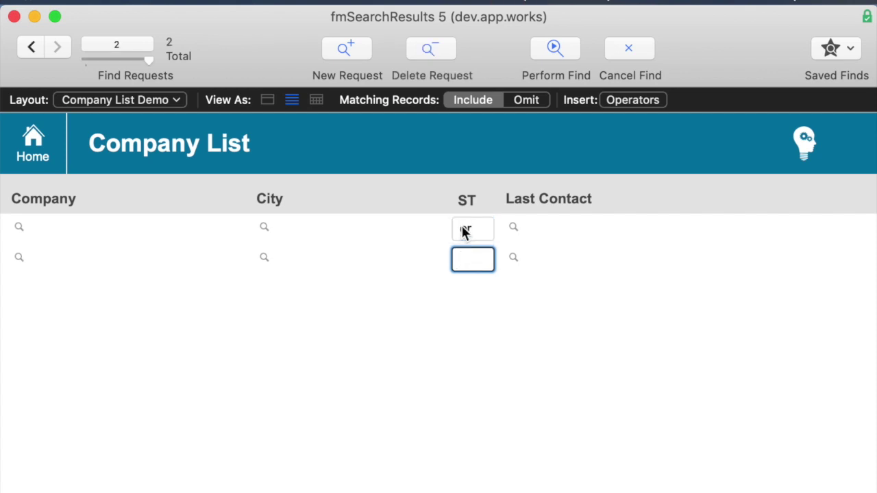
left_click(535, 103)
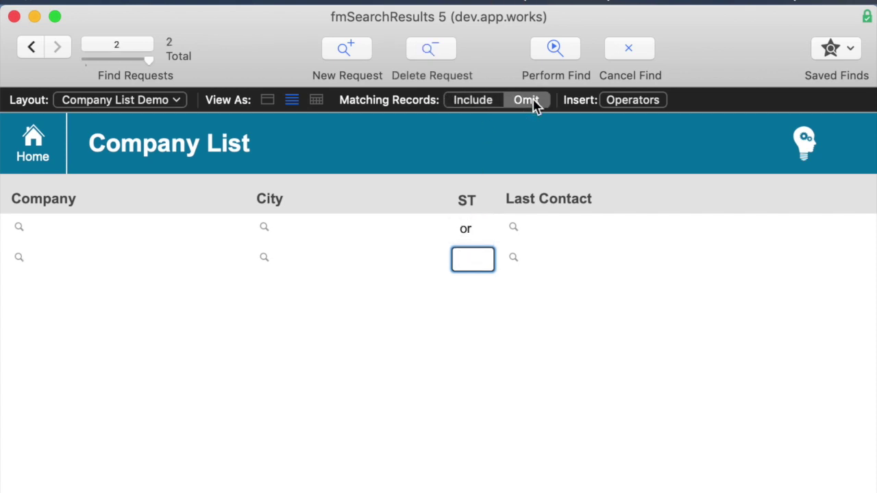
left_click(304, 260)
type("portland")
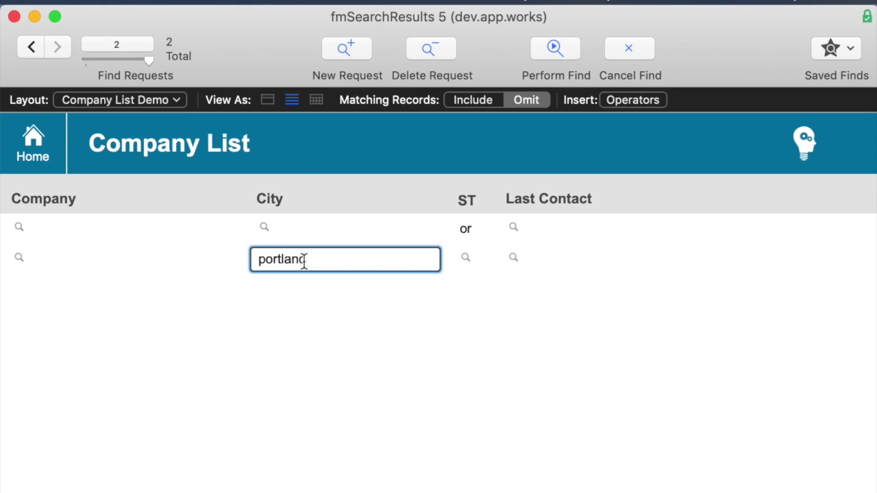
key("Return")
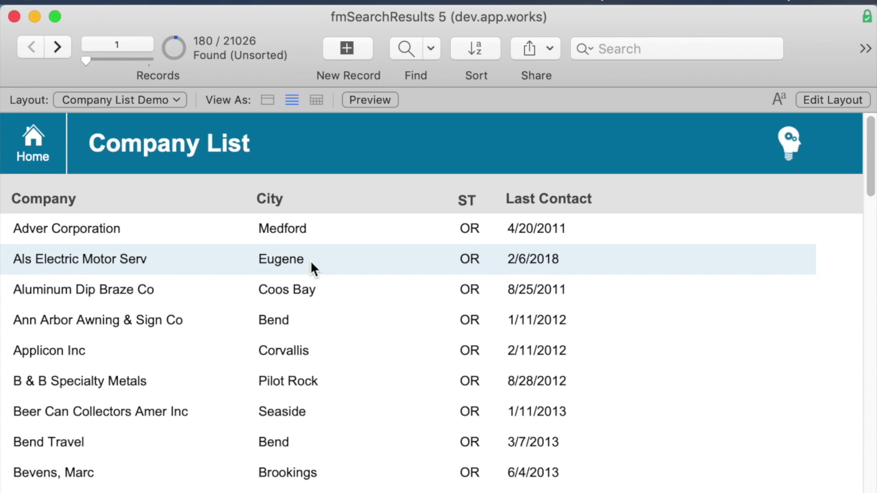
Run a find whose first request omits the city "portland" and whose second request includes the state "or".
key("super+f")
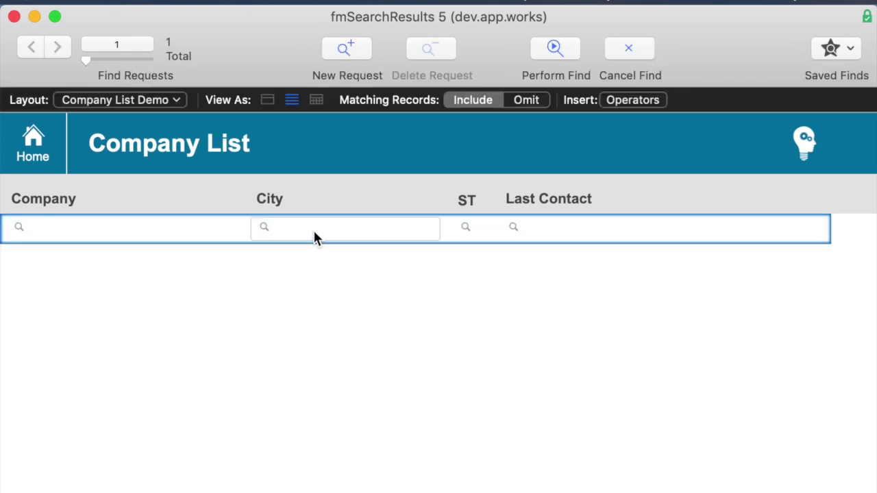
left_click(325, 232)
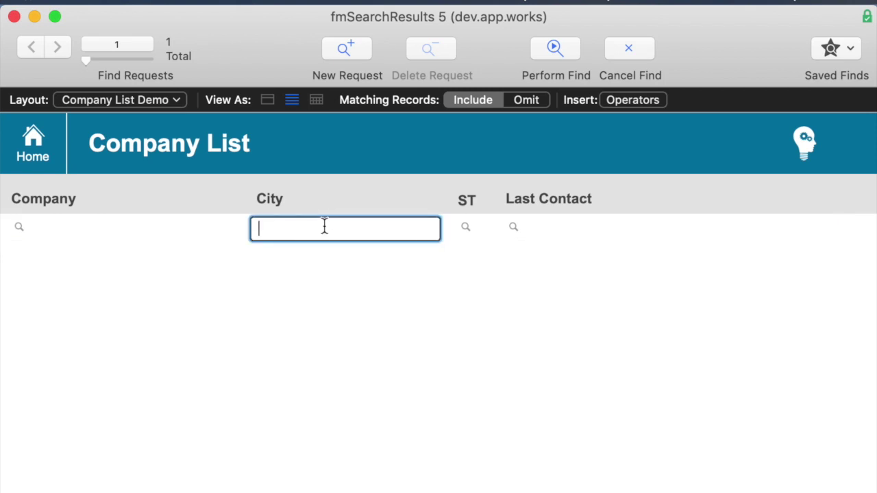
type("portland")
left_click(526, 101)
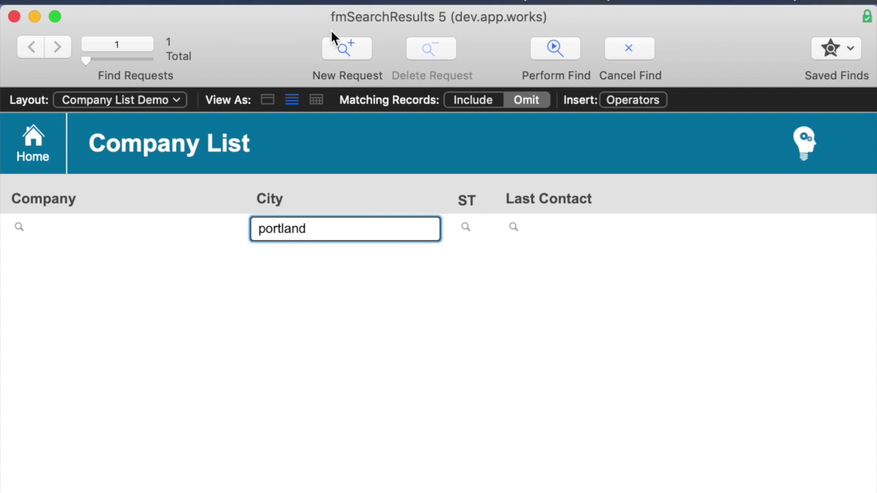
left_click(350, 50)
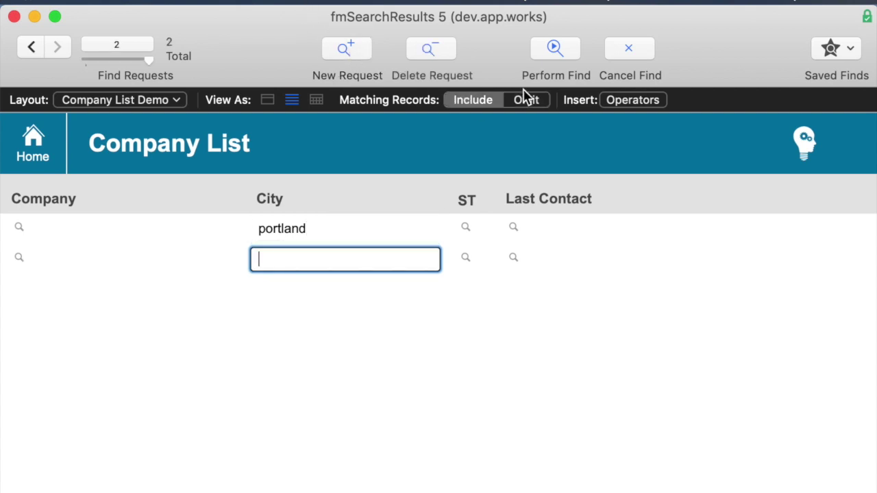
left_click(468, 262)
type("or")
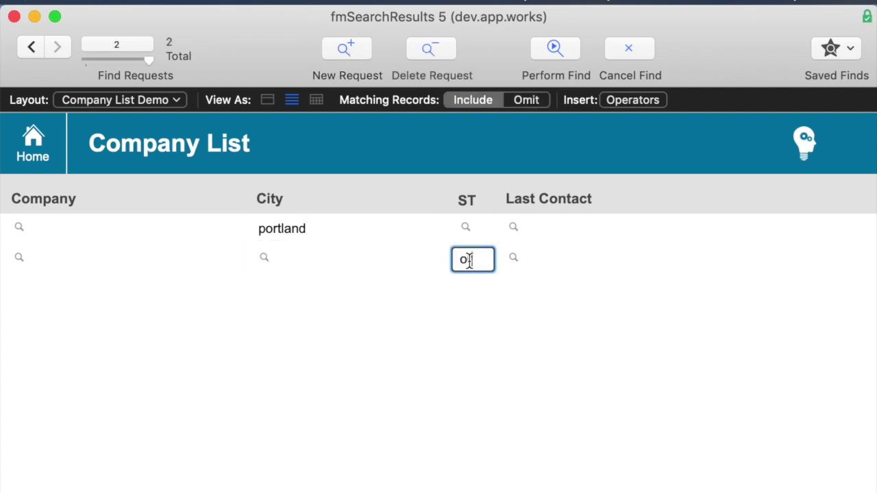
key("Return")
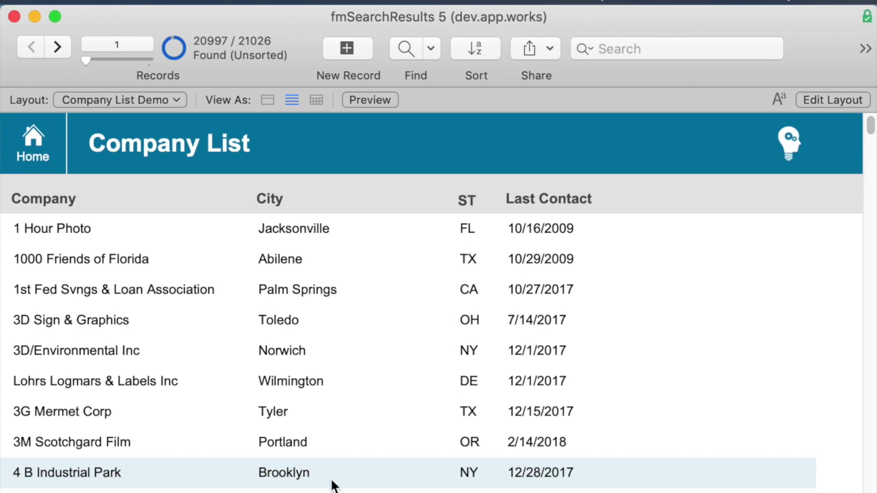
Start a new find with a request for state "or" and a second request that omits the city "portland".
key("super+f")
left_click(300, 230)
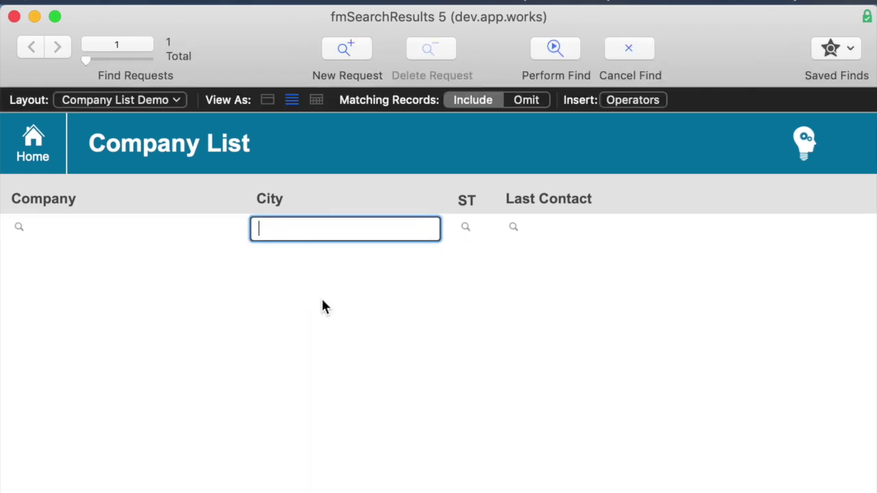
key("Tab")
type("or")
key("super+n")
key("Tab")
key("shift+Tab")
key("shift+Tab")
type("portland")
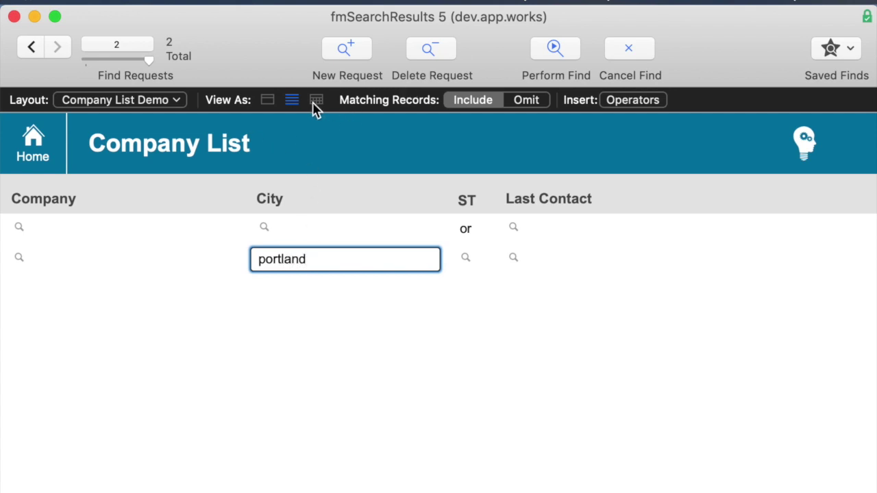
left_click(525, 101)
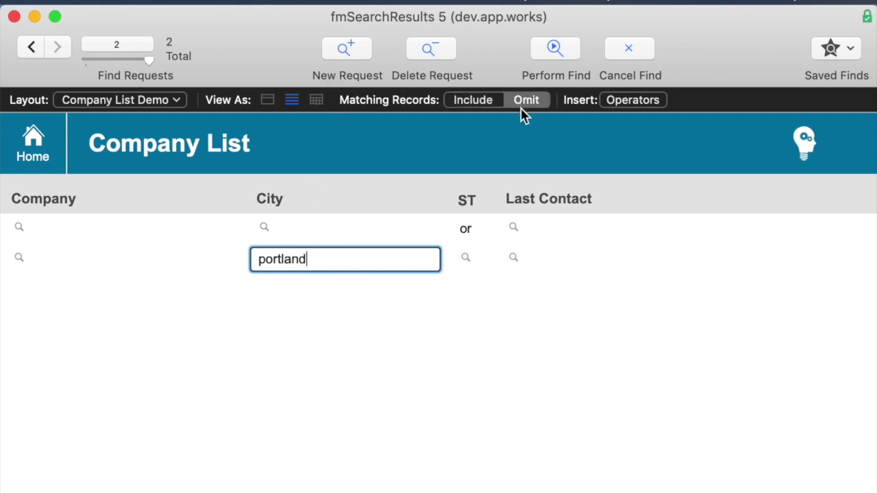
Add two more find requests that omit the cities "bend" and "eugene".
key("super+n")
type("bend")
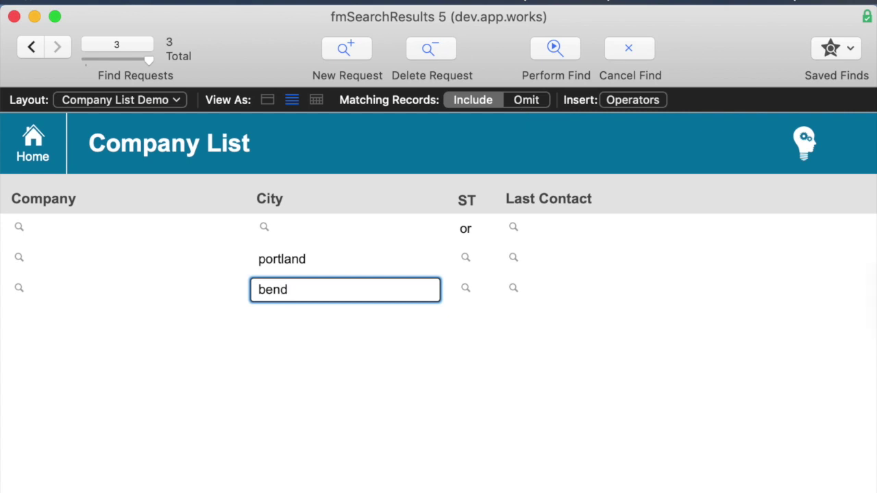
left_click(529, 102)
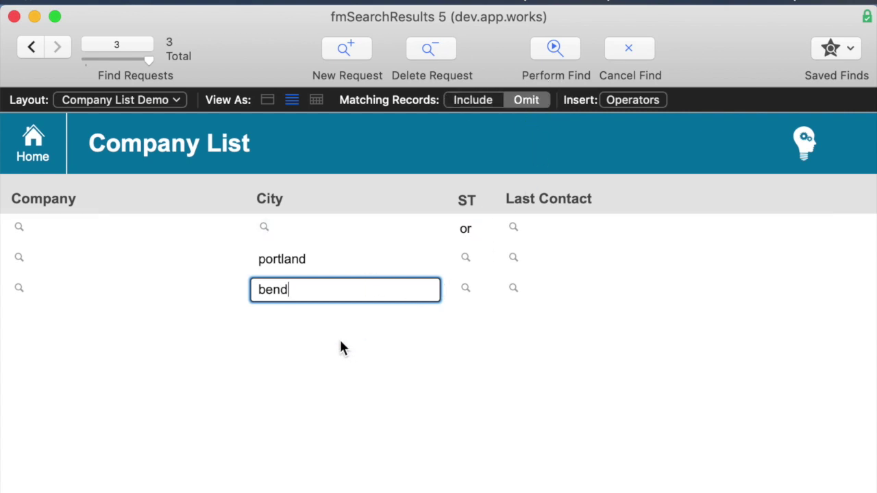
key("super+n")
type("eugene")
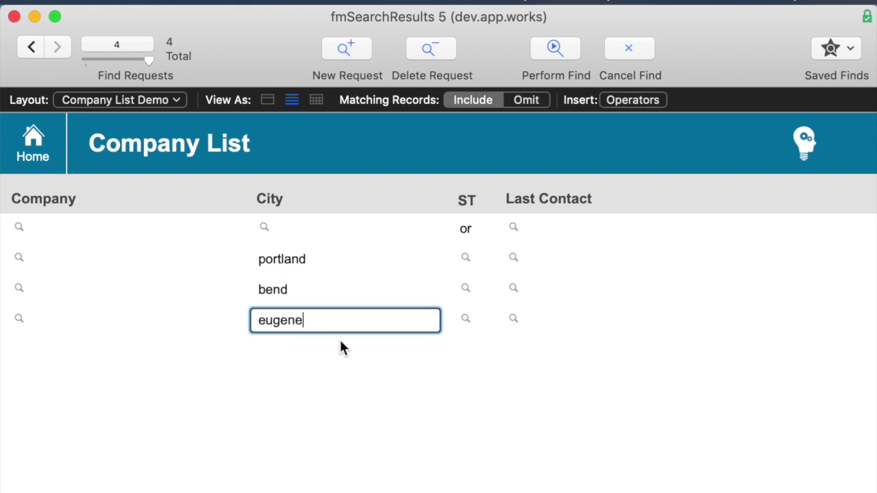
left_click(529, 102)
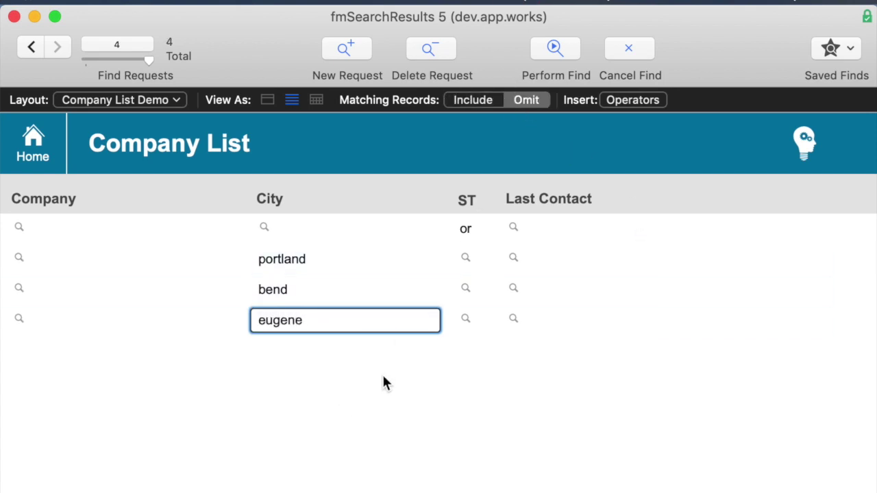
Check the include or omit setting of each of the four requests and perform the find.
left_click(326, 235)
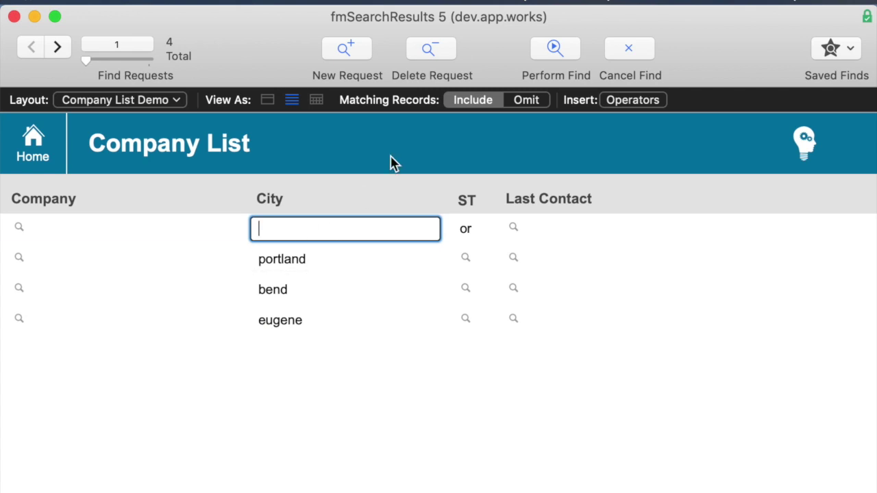
left_click(353, 257)
left_click(343, 288)
left_click(341, 316)
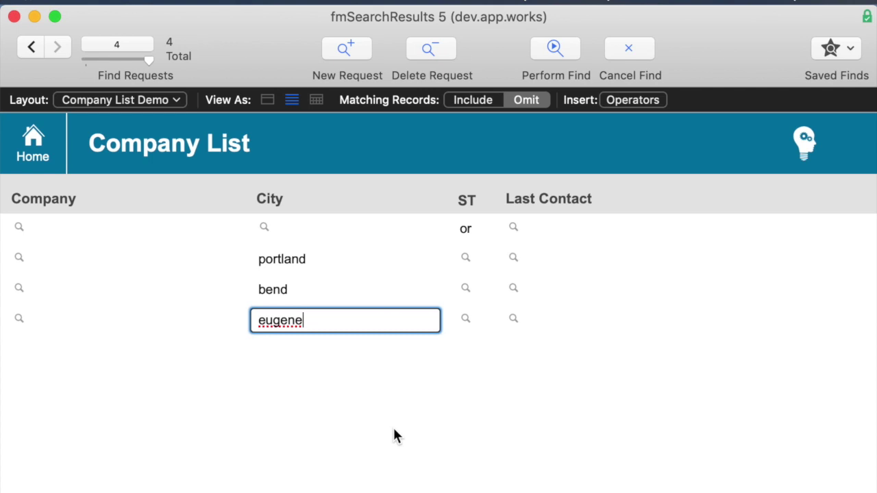
key("Return")
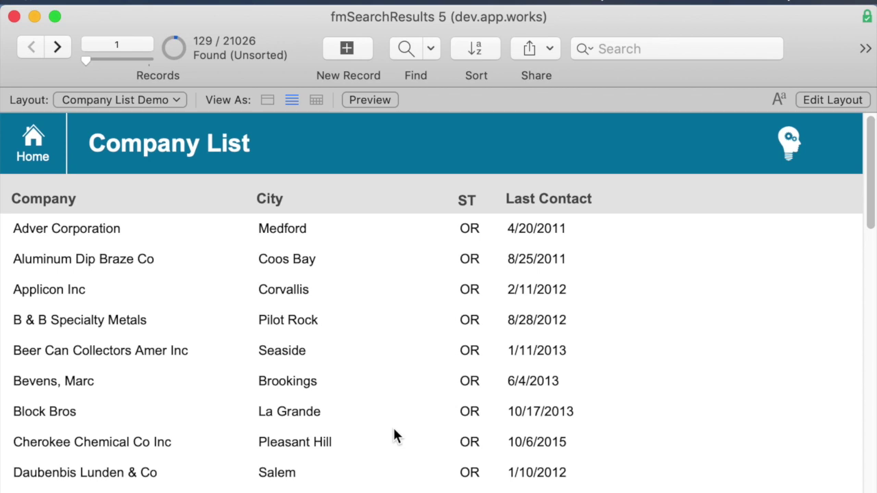
Reopen the requests of the last find for modification.
left_click(526, 2)
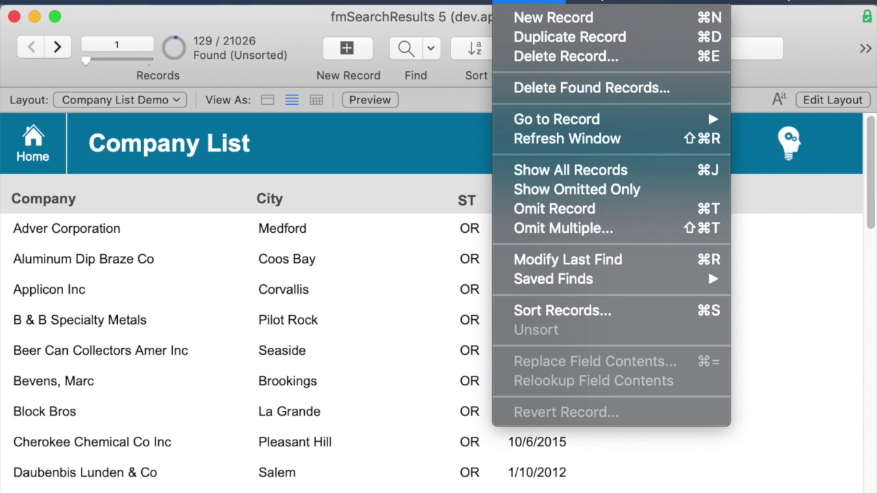
left_click(559, 260)
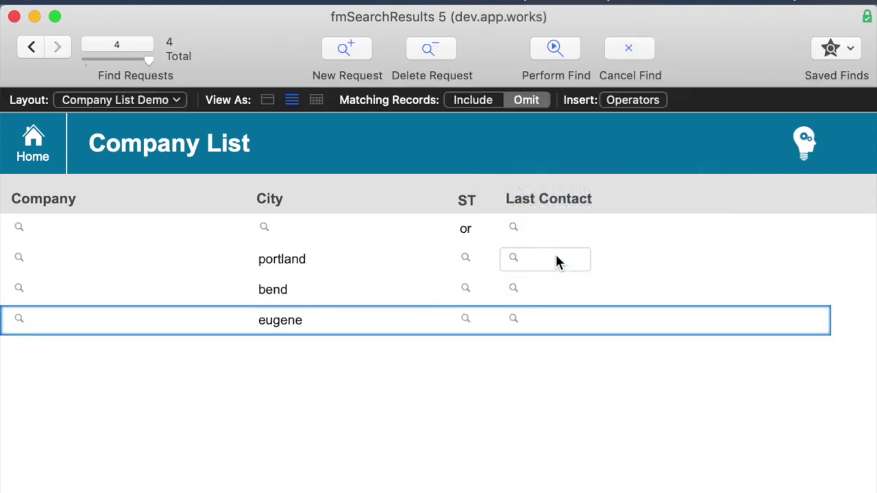